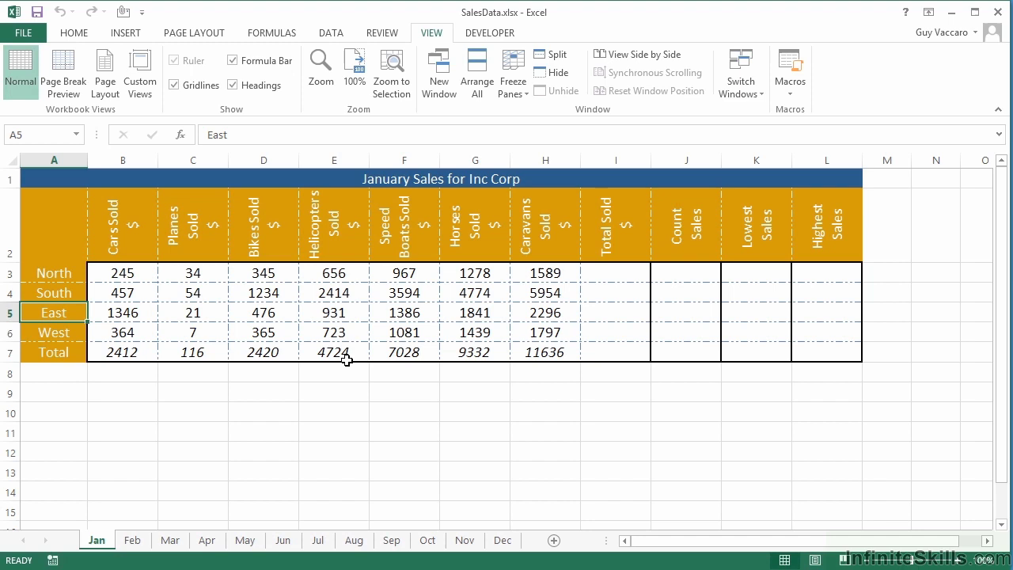
# - Cycle to the sample.xlsx workbook and switch from it to employees.xlsx with Switch Windows
pyautogui.hotkey('ctrl', 'Tab')
pyautogui.hotkey('ctrl', 'Tab')
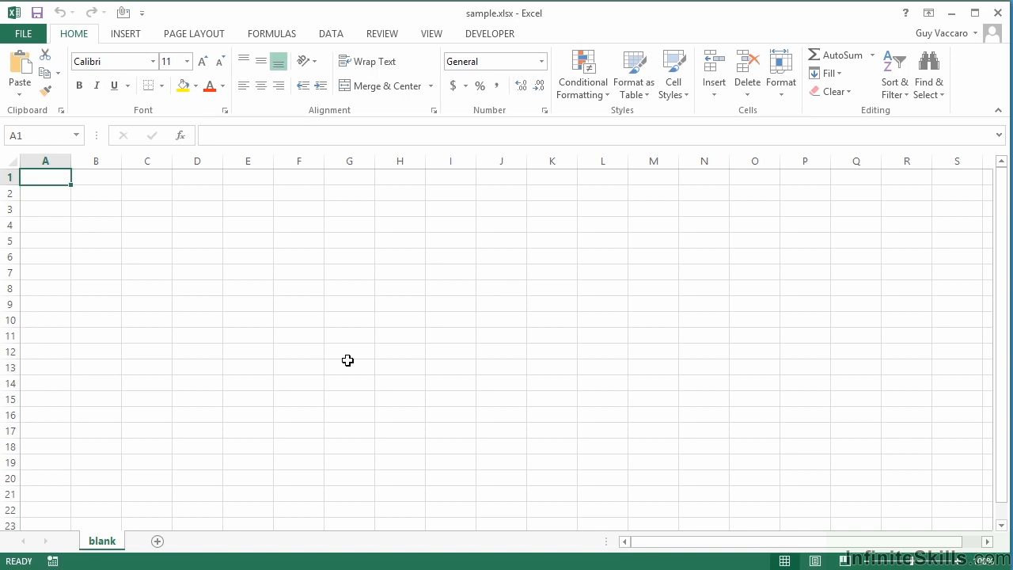
pyautogui.click(432, 34)
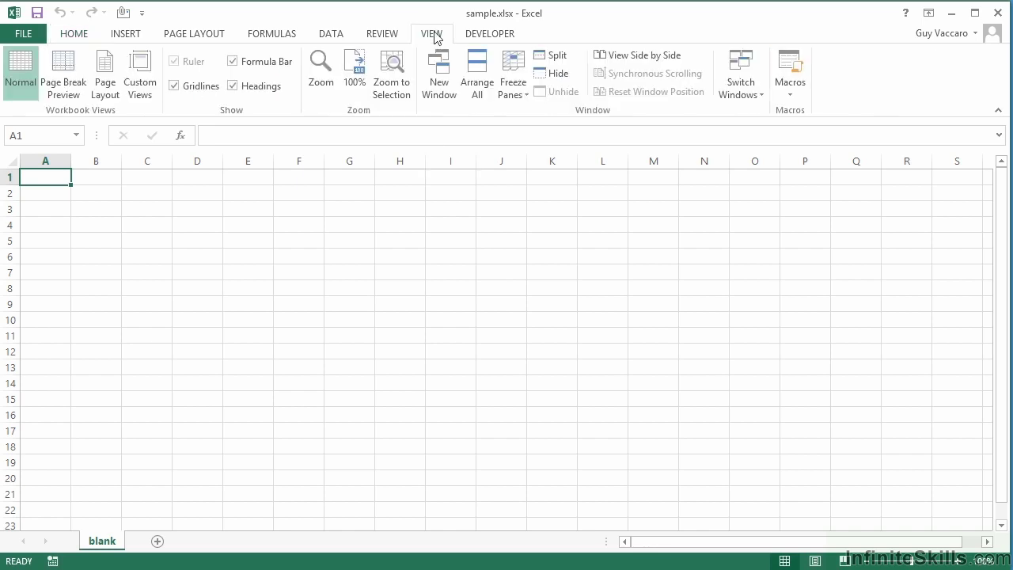
pyautogui.click(760, 100)
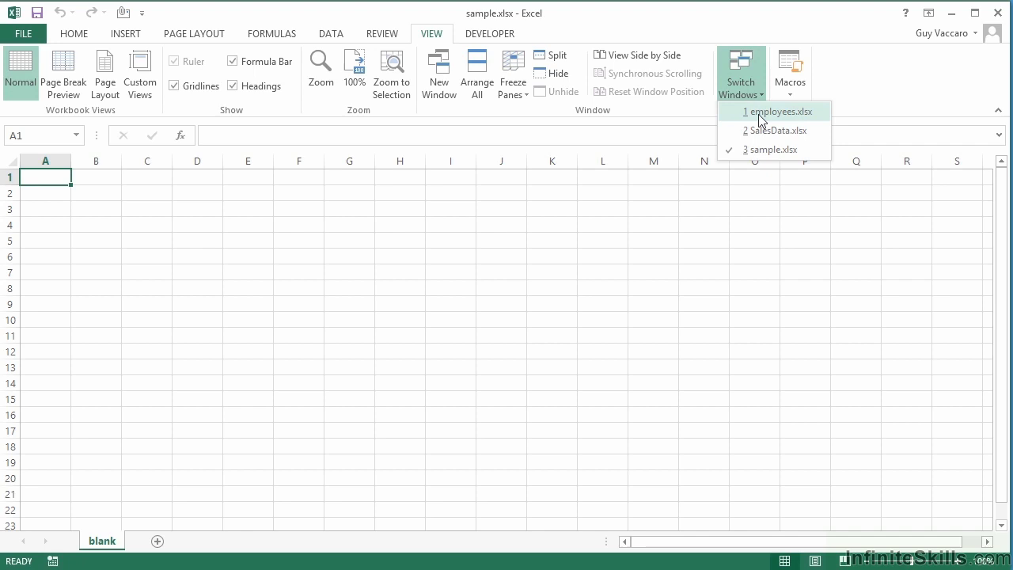
pyautogui.click(761, 114)
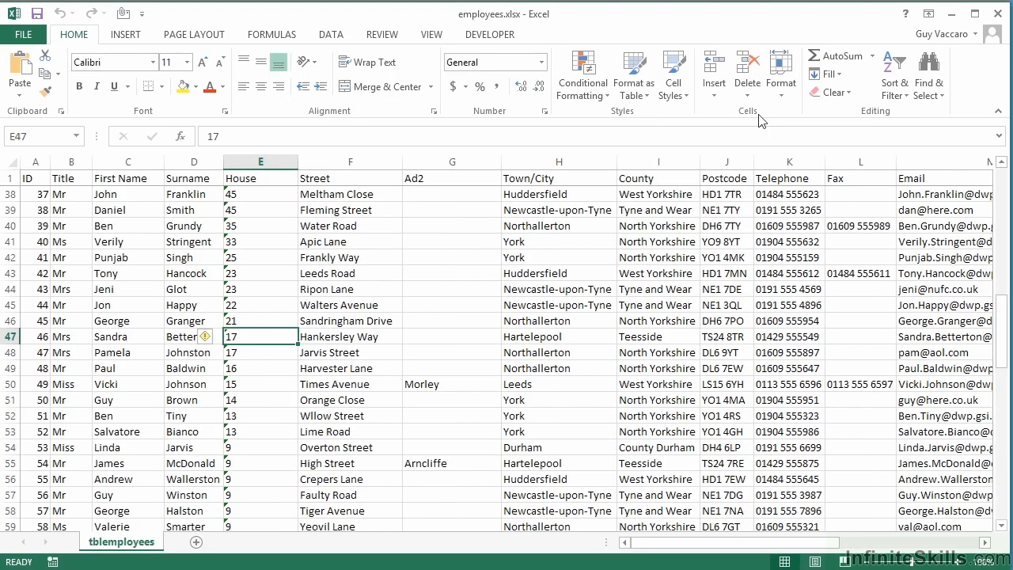
# - Switch from employees.xlsx to the SalesData.xlsx workbook with Switch Windows
pyautogui.click(432, 34)
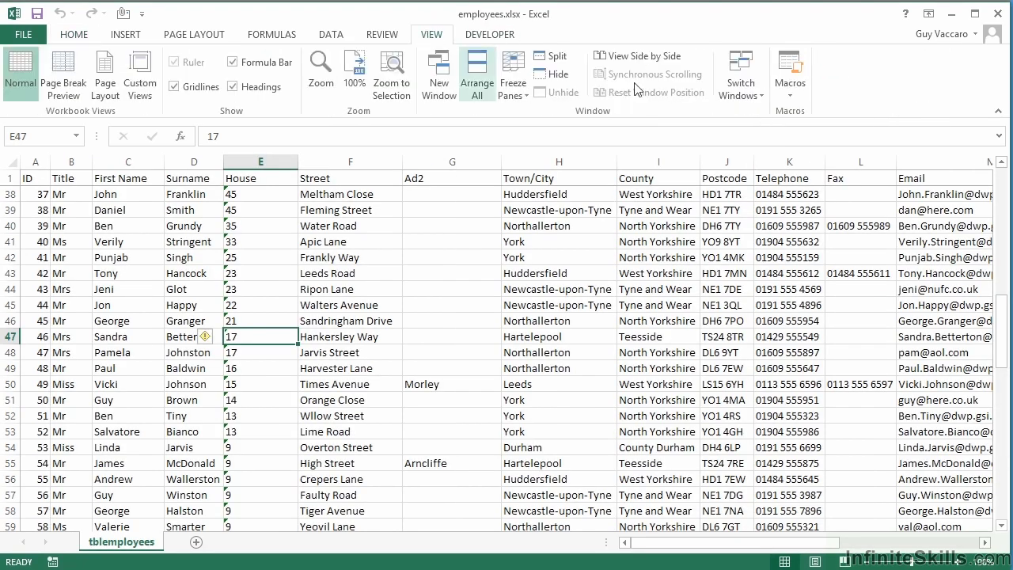
pyautogui.click(743, 93)
pyautogui.click(776, 131)
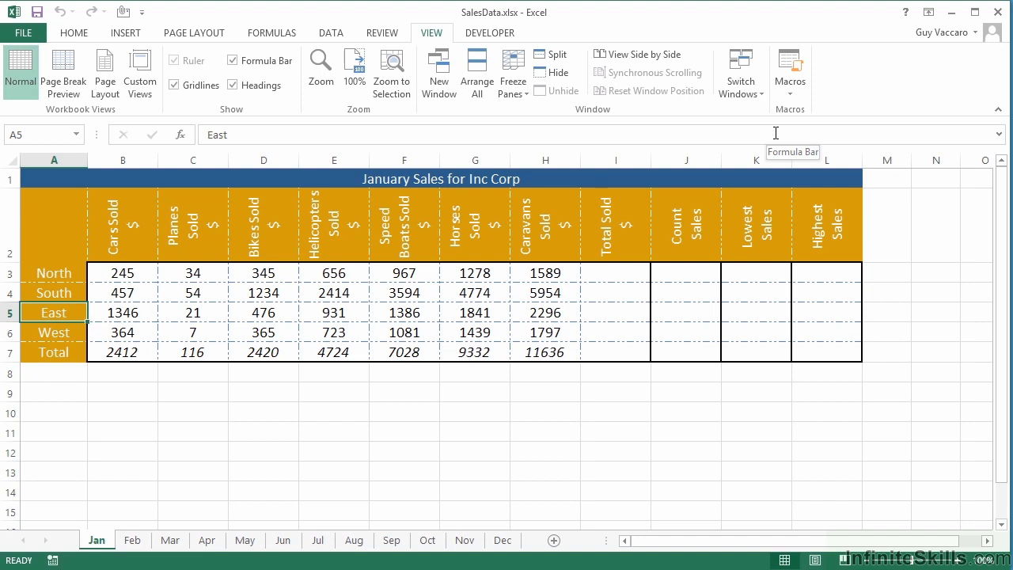
# - Switch from SalesData.xlsx to the sample.xlsx workbook using Switch Windows without the mouse
pyautogui.press('alt')
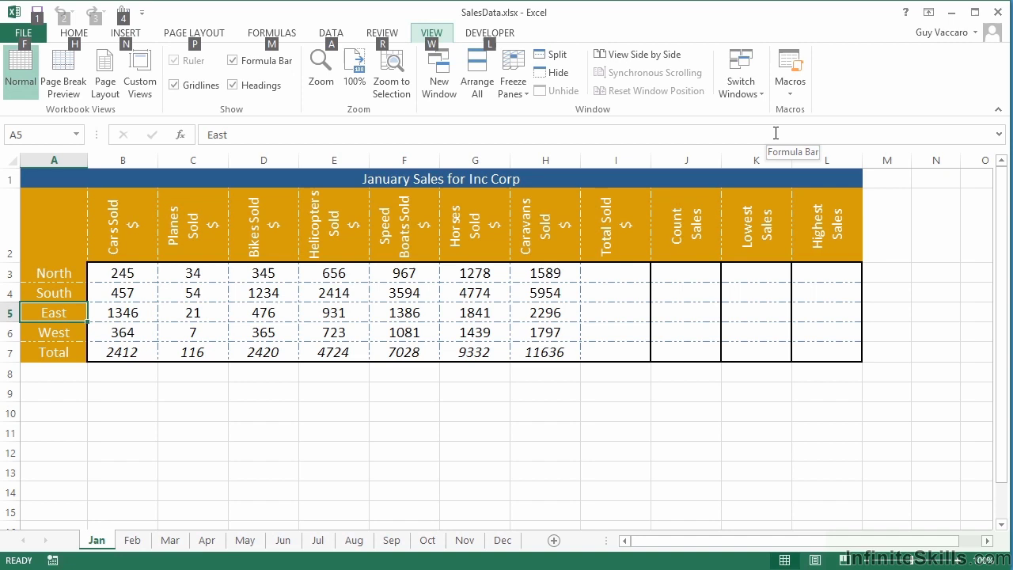
pyautogui.press('w')
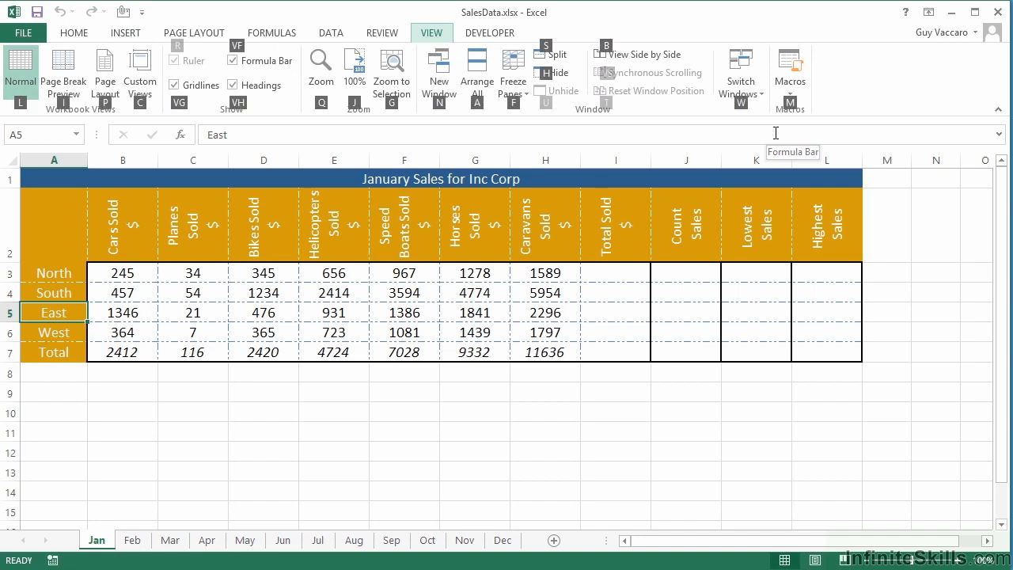
pyautogui.press('w')
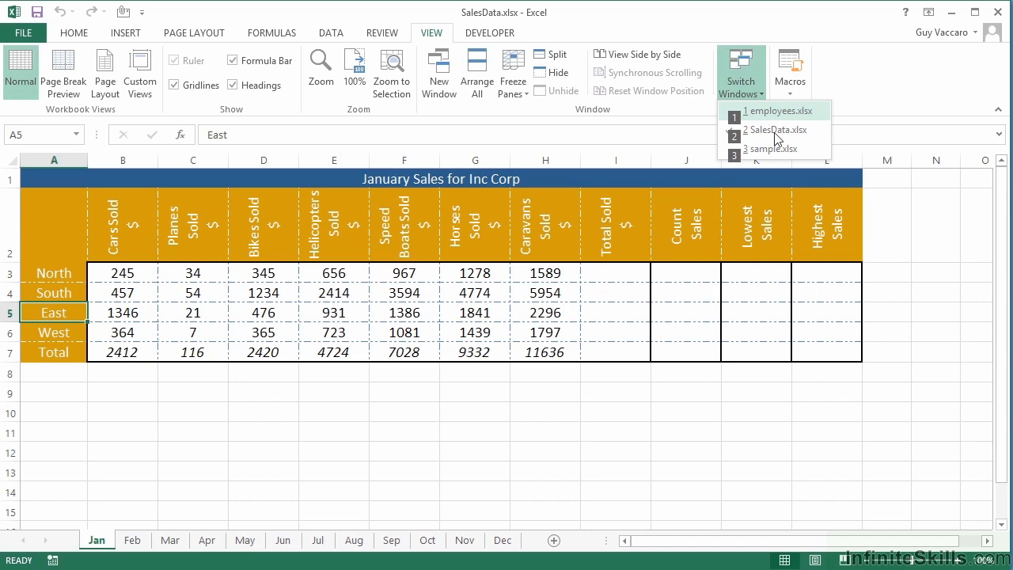
pyautogui.press('3')
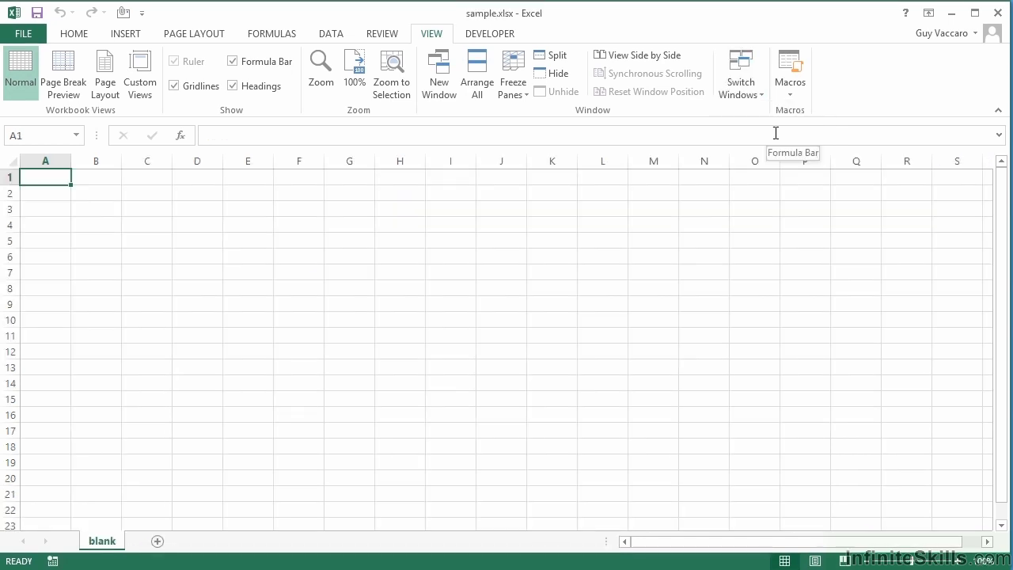
# - Switch from sample.xlsx to the employees.xlsx workbook using Switch Windows without the mouse
pyautogui.hotkey('alt', 'w')
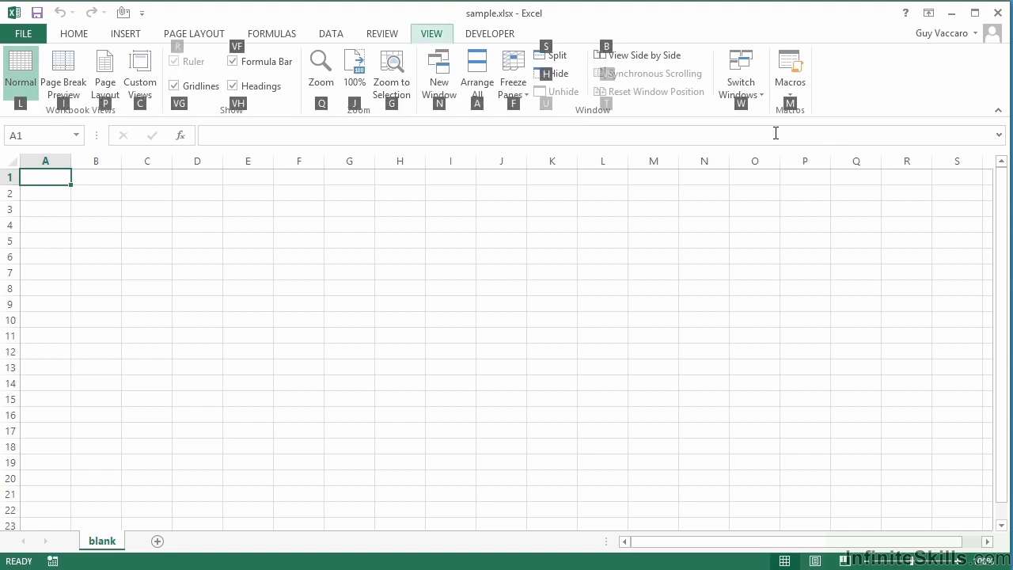
pyautogui.press('w')
pyautogui.press('1')
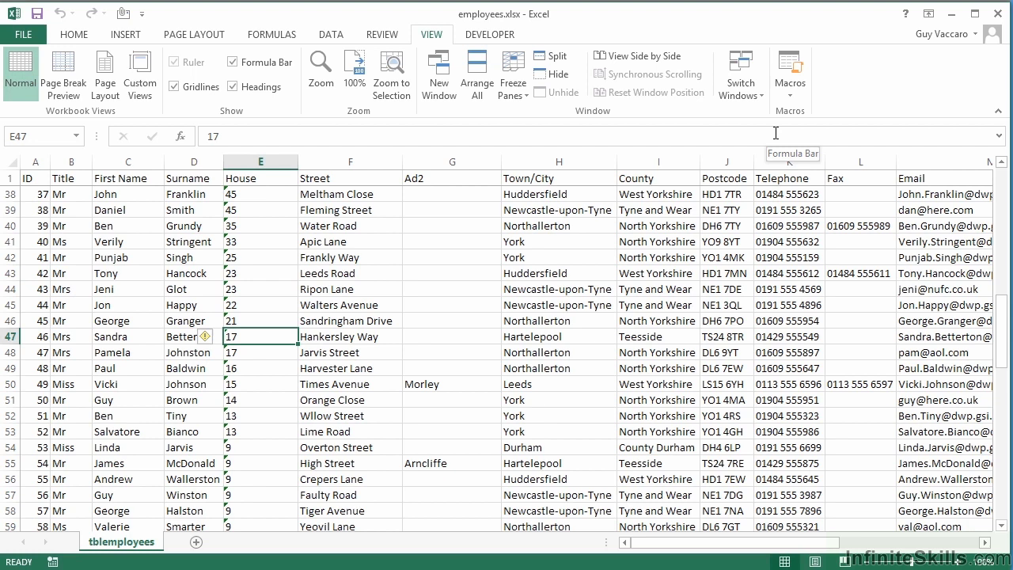
# - Switch from employees.xlsx back to the sample.xlsx workbook using Switch Windows without the mouse
pyautogui.press('alt')
pyautogui.press('w')
pyautogui.press('w')
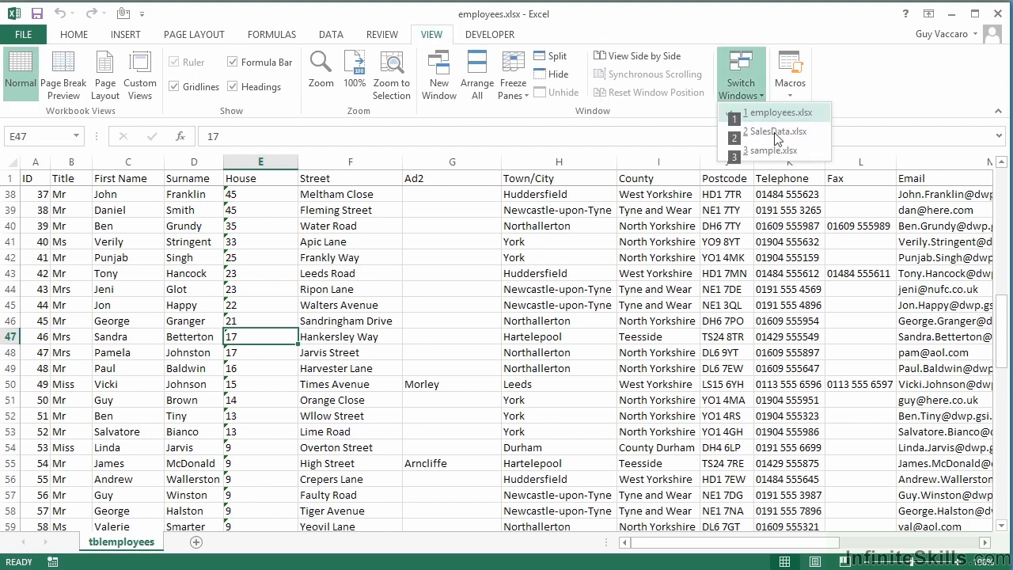
pyautogui.press('3')
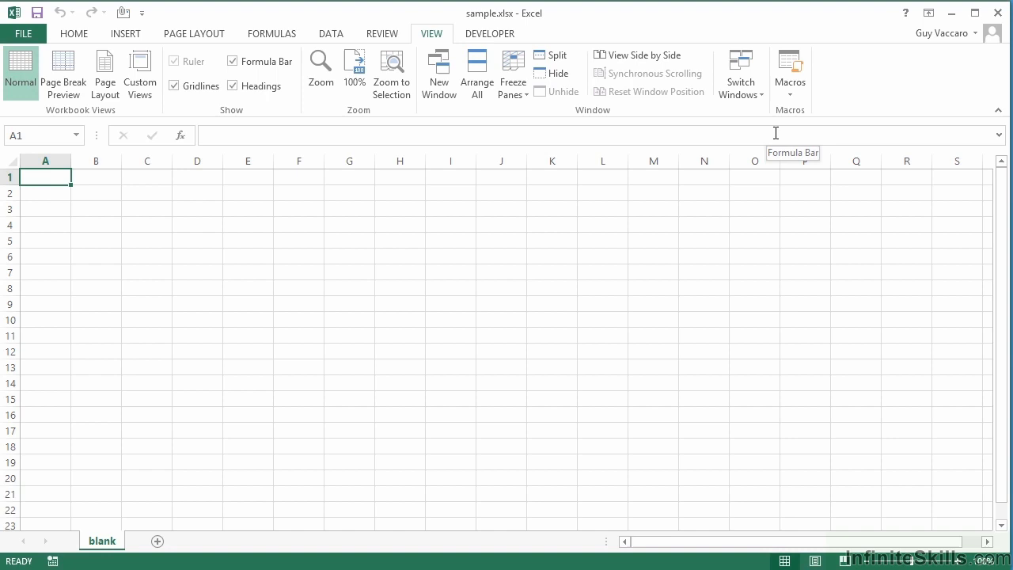
# - Cycle through the three open workbooks, once in reverse order too, and finish on sample.xlsx
pyautogui.hotkey('ctrl', 'Tab')
pyautogui.hotkey('ctrl', 'Tab')
pyautogui.hotkey('ctrl', 'Tab')
pyautogui.hotkey('ctrl', 'Tab')
pyautogui.hotkey('ctrl', 'shift', 'Tab')
pyautogui.hotkey('ctrl', 'Tab')
pyautogui.hotkey('ctrl', 'Tab')
pyautogui.hotkey('ctrl', 'Tab')
pyautogui.hotkey('ctrl', 'Tab')
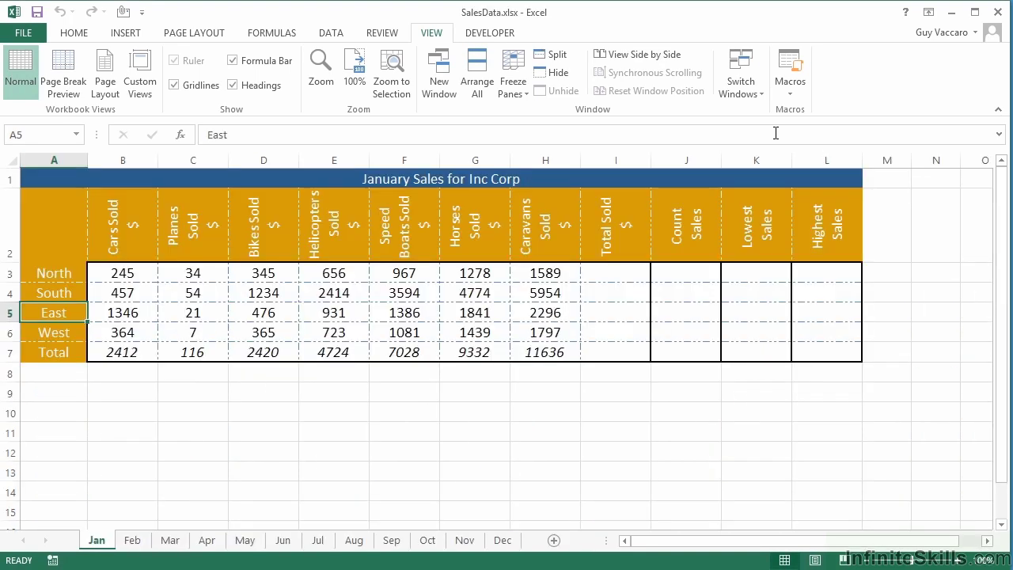
pyautogui.hotkey('ctrl', 'Tab')
pyautogui.hotkey('ctrl', 'Tab')
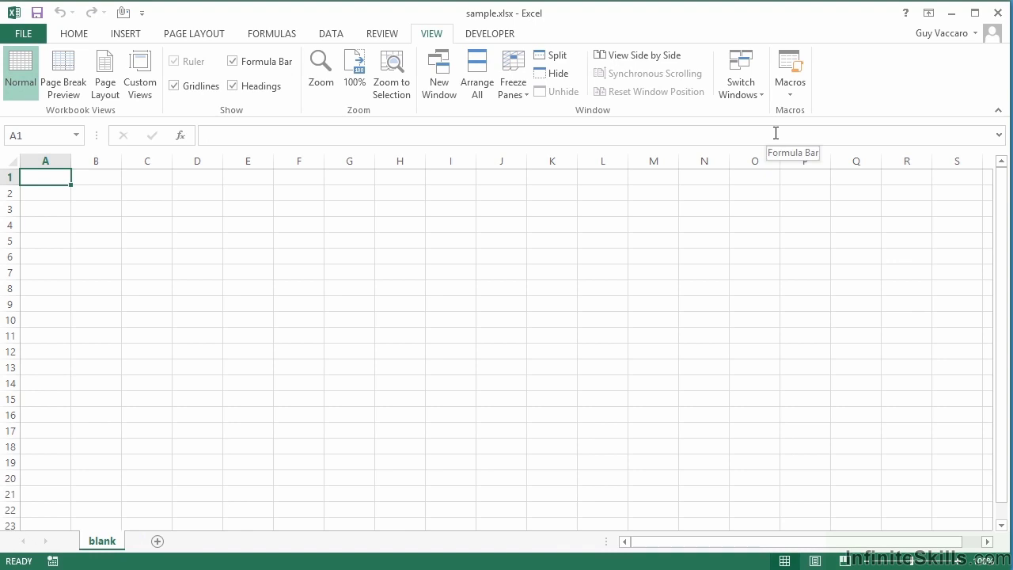
# - Keep cycling forward through the open workbooks and stop on SalesData.xlsx
pyautogui.hotkey('ctrl', 'Tab')
pyautogui.hotkey('ctrl', 'Tab')
pyautogui.hotkey('ctrl', 'Tab')
pyautogui.hotkey('ctrl', 'Tab')
pyautogui.hotkey('ctrl', 'Tab')
pyautogui.hotkey('ctrl', 'Tab')
pyautogui.hotkey('ctrl', 'Tab')
pyautogui.hotkey('ctrl', 'Tab')
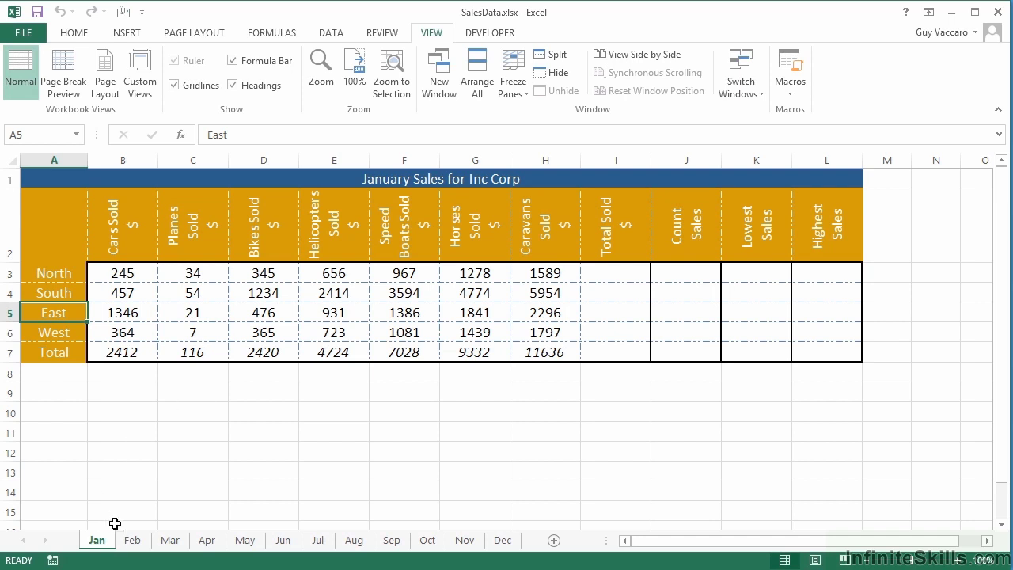
# - View the monthly sheets in order from Feb to Sep, view Nov, and return to the Feb sheet
pyautogui.click(132, 542)
pyautogui.click(170, 541)
pyautogui.click(207, 541)
pyautogui.click(245, 542)
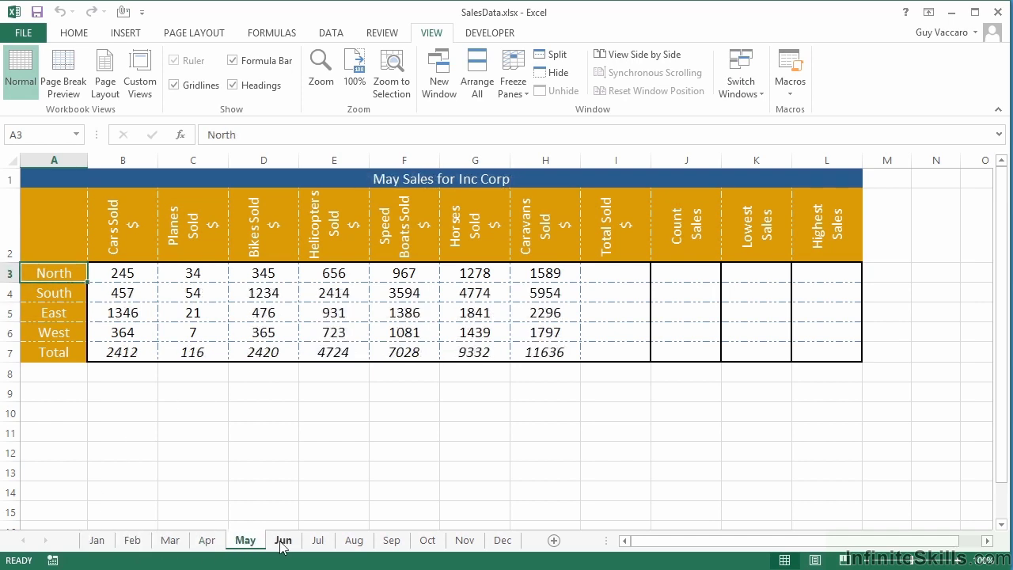
pyautogui.click(282, 542)
pyautogui.click(317, 541)
pyautogui.click(354, 542)
pyautogui.click(391, 542)
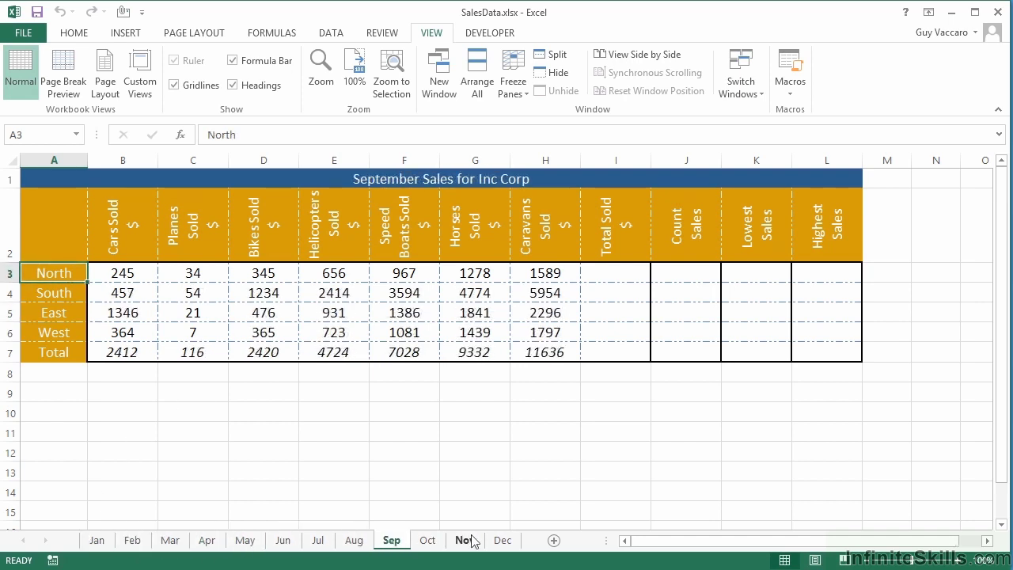
pyautogui.click(464, 541)
pyautogui.click(133, 542)
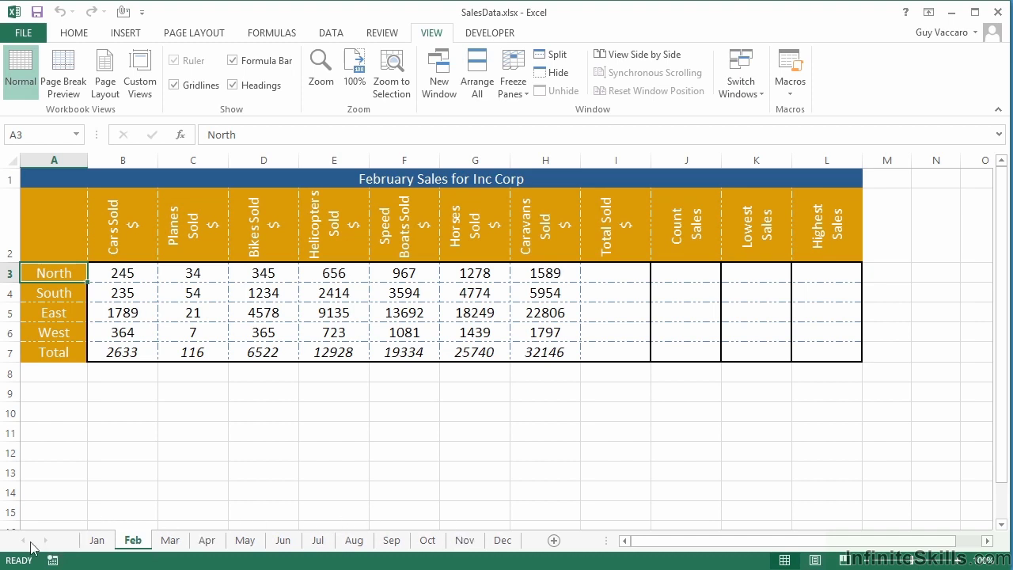
# - Group the sheets Jan through Jun and copy them to the end of the workbook, after Dec
pyautogui.click(97, 541)
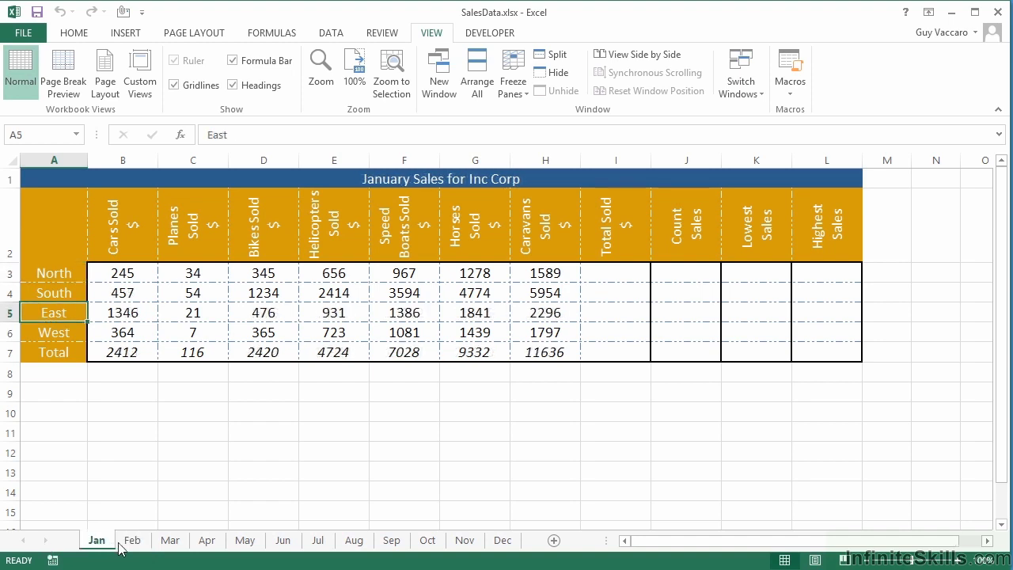
pyautogui.keyDown('shift'); pyautogui.click(283, 540); pyautogui.keyUp('shift')
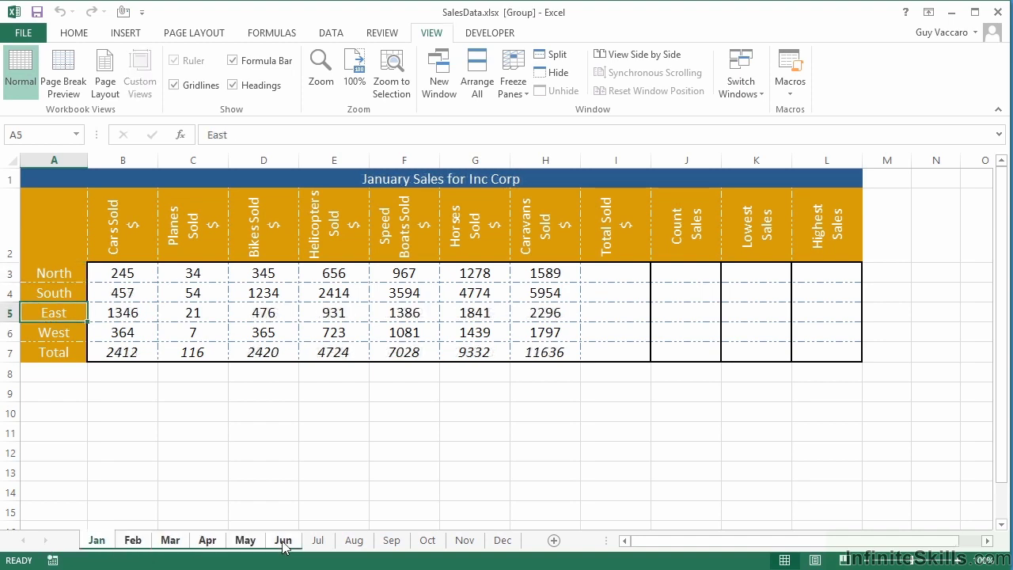
pyautogui.moveTo(283, 546)
pyautogui.mouseDown()
pyautogui.moveTo(510, 532)
pyautogui.moveTo(539, 546)
pyautogui.mouseUp()
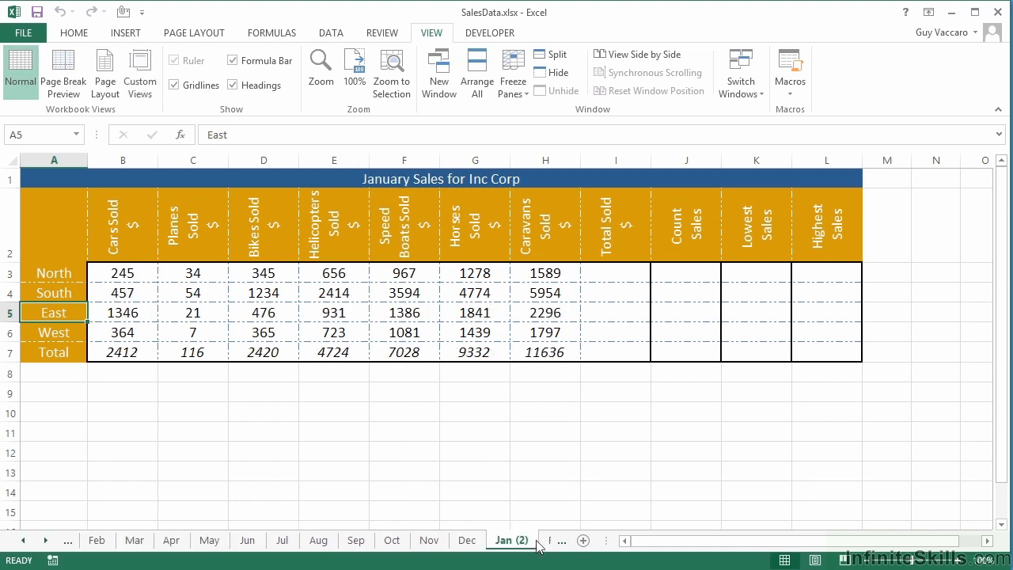
# - Show the Sep sheet and scroll the row of sheet names forward and back to Jan
pyautogui.click(404, 546)
pyautogui.click(356, 542)
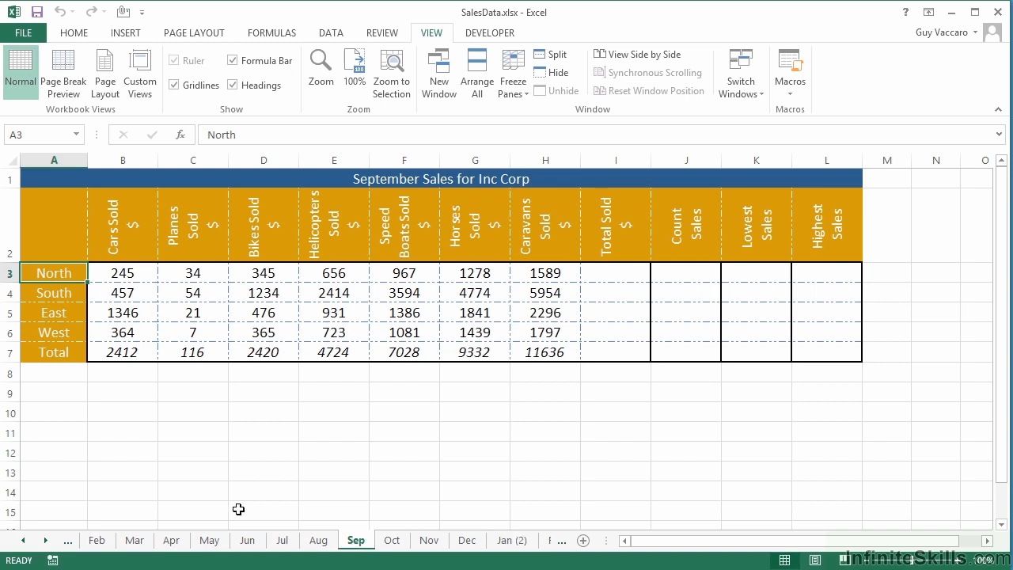
pyautogui.click(45, 541)
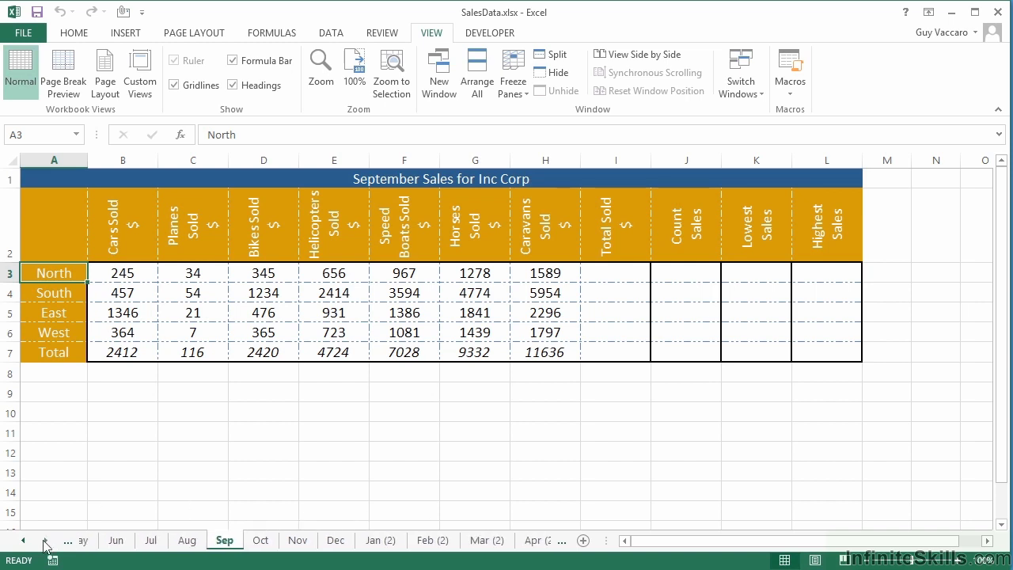
pyautogui.click(45, 544)
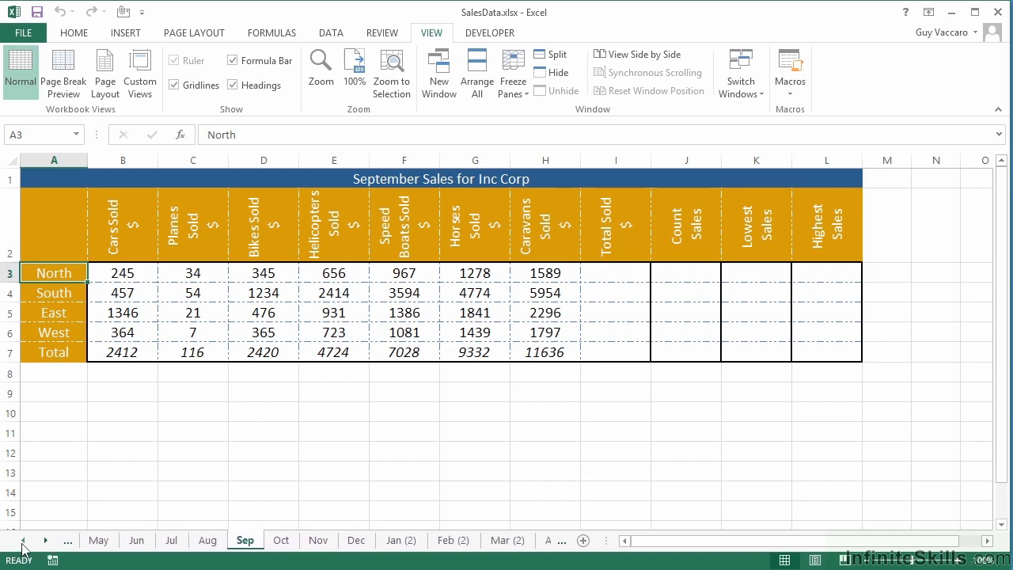
pyautogui.click(45, 545)
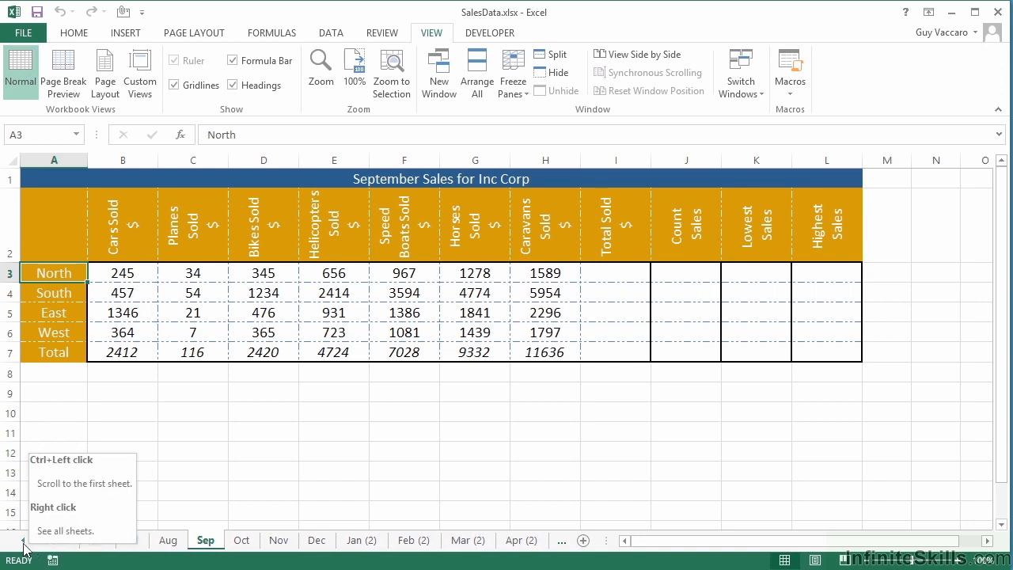
pyautogui.click(24, 545)
pyautogui.click(24, 546)
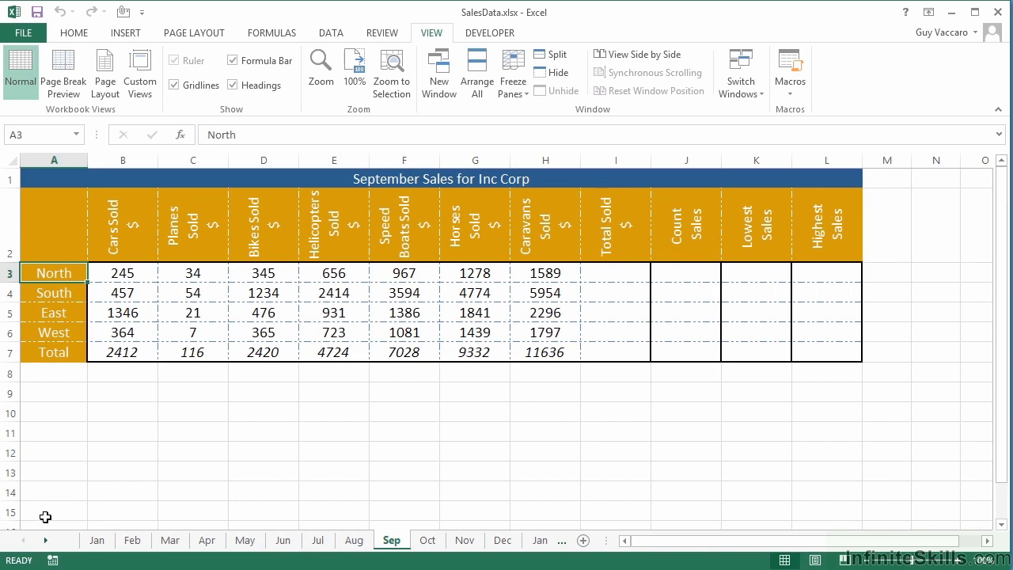
# - Jump to the end of the sheet names at Jun (2), and scroll through them backward and forward
pyautogui.click(46, 540)
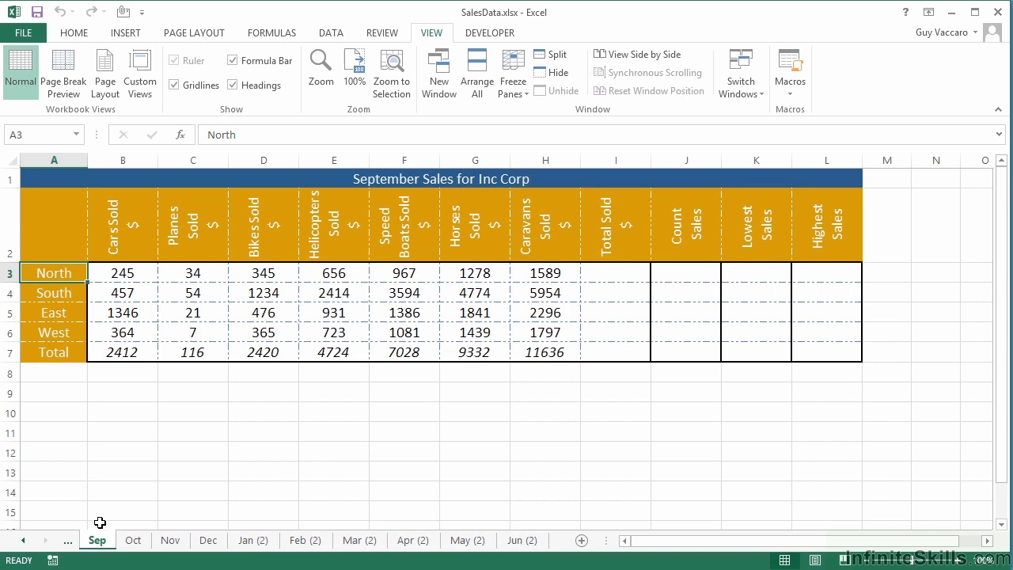
pyautogui.click(25, 541)
pyautogui.click(24, 541)
pyautogui.click(25, 541)
pyautogui.click(25, 542)
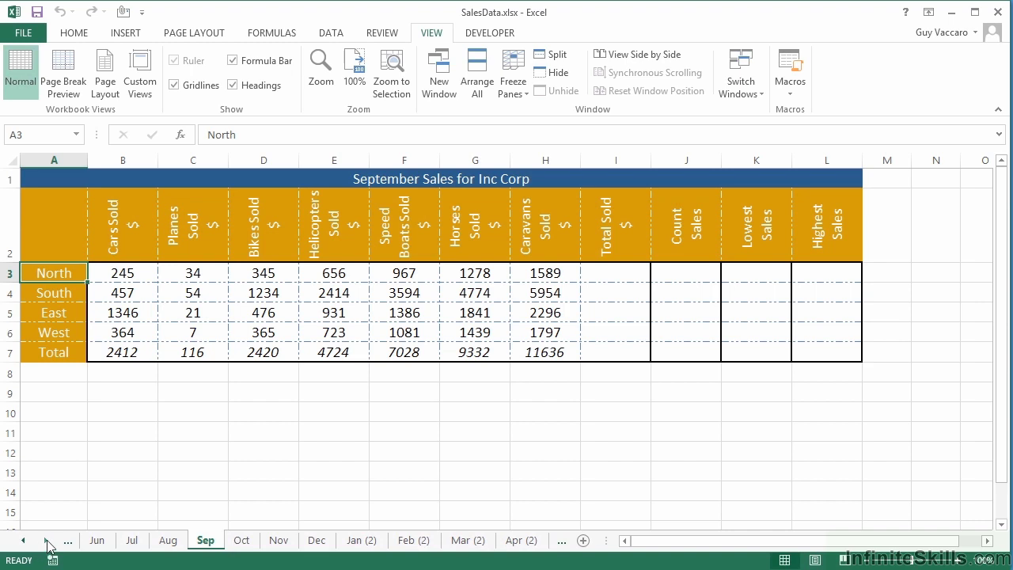
pyautogui.click(45, 541)
pyautogui.click(46, 541)
pyautogui.click(45, 541)
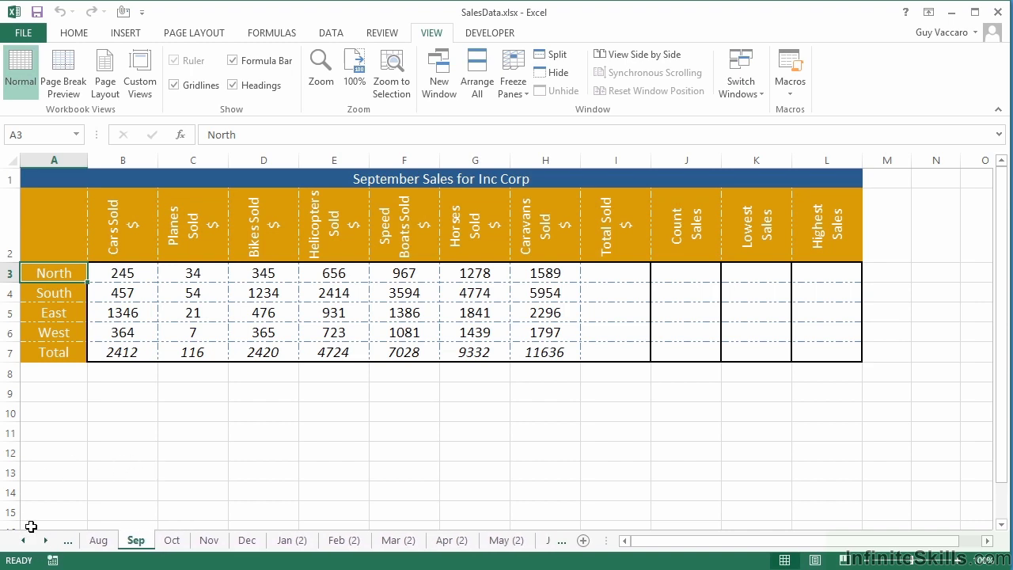
# - Activate the Aug sheet from the list of all sheets in the workbook
pyautogui.rightClick(34, 542)
pyautogui.moveTo(79, 308); pyautogui.dragTo(103, 243)
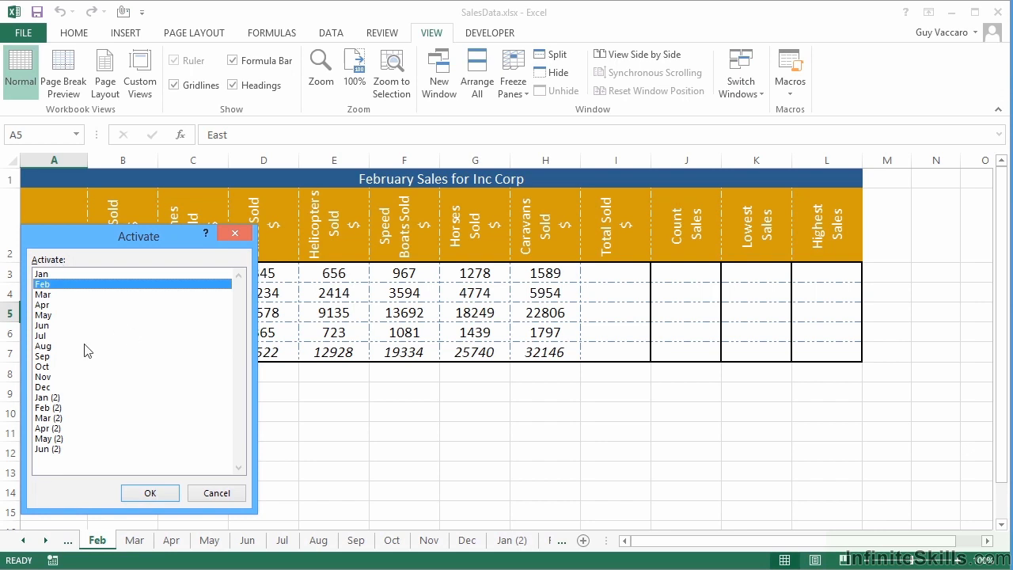
pyautogui.click(63, 349)
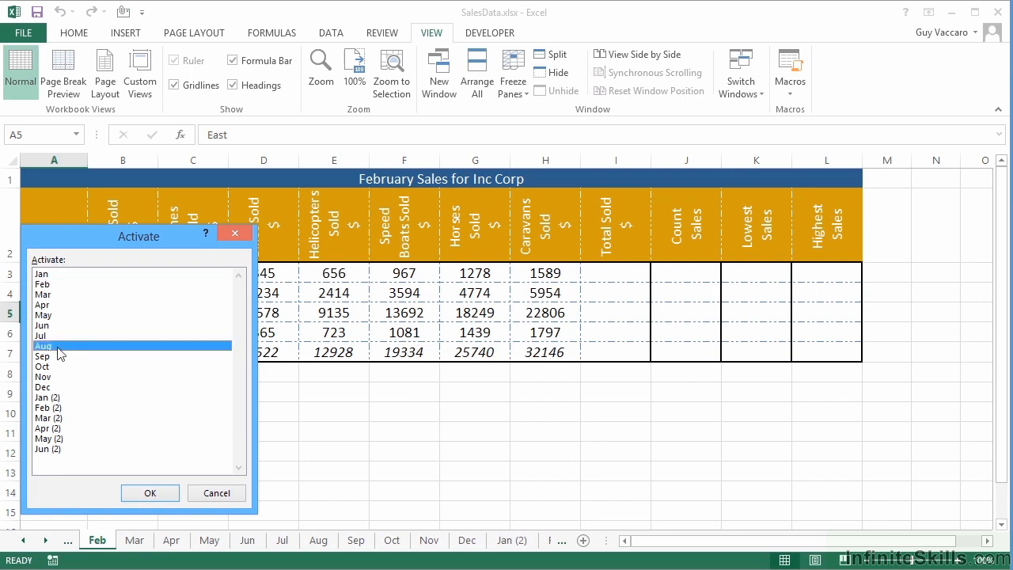
pyautogui.click(151, 494)
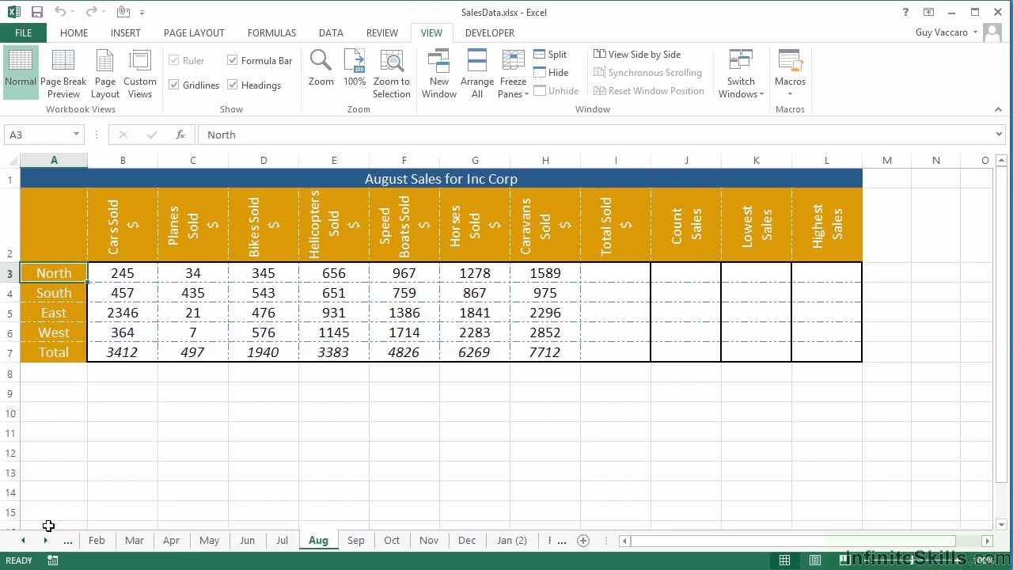
# - Activate the Feb (2) sheet from the list of all sheets in the workbook
pyautogui.rightClick(36, 540)
pyautogui.moveTo(83, 301); pyautogui.dragTo(129, 236)
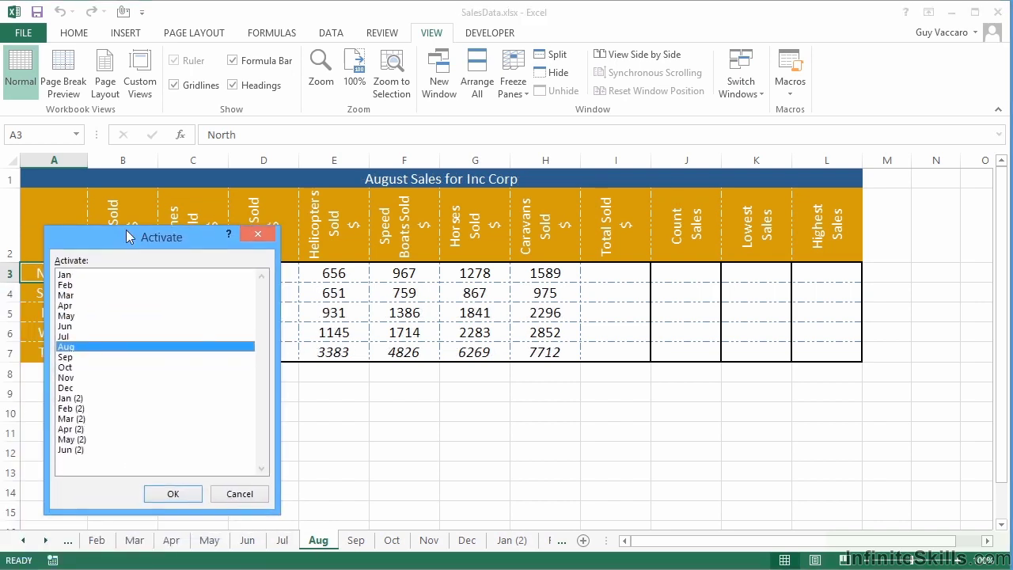
pyautogui.click(91, 408)
pyautogui.click(192, 491)
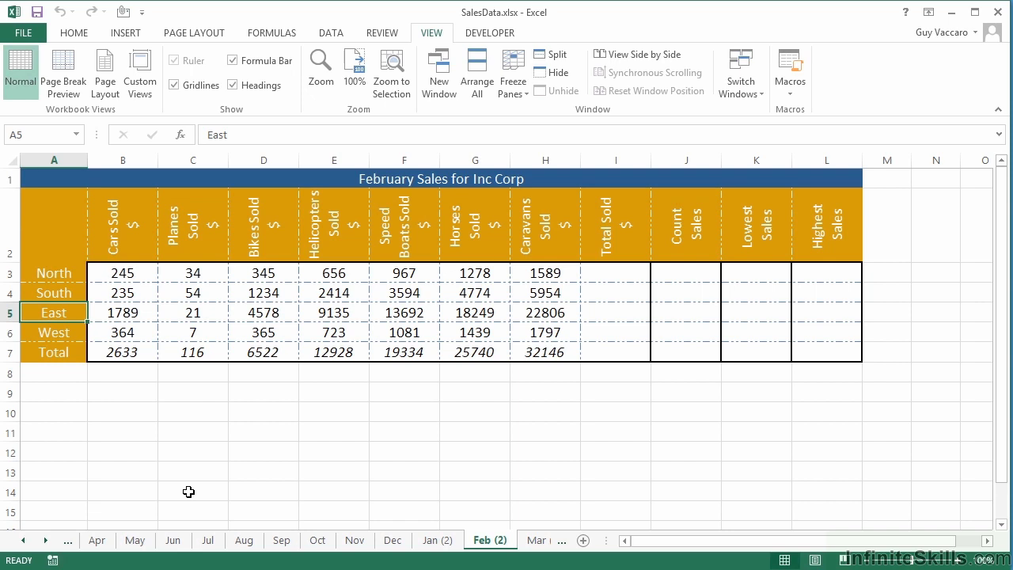
# - Move backward one sheet at a time from Feb (2) to the Jul sheet
pyautogui.hotkey('ctrl', 'pageup')
pyautogui.hotkey('ctrl', 'pageup')
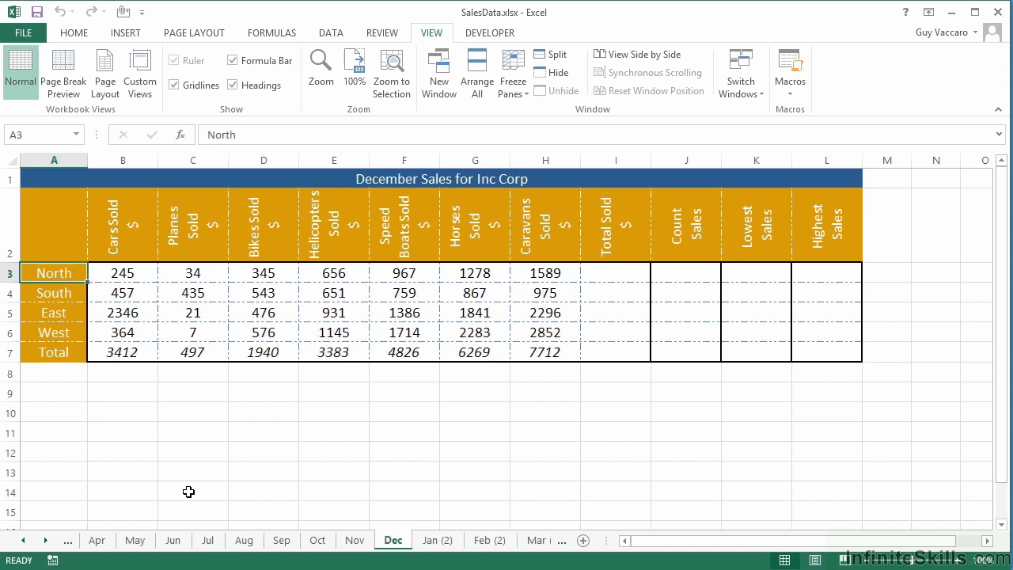
pyautogui.hotkey('ctrl', 'pageup')
pyautogui.hotkey('ctrl', 'pageup')
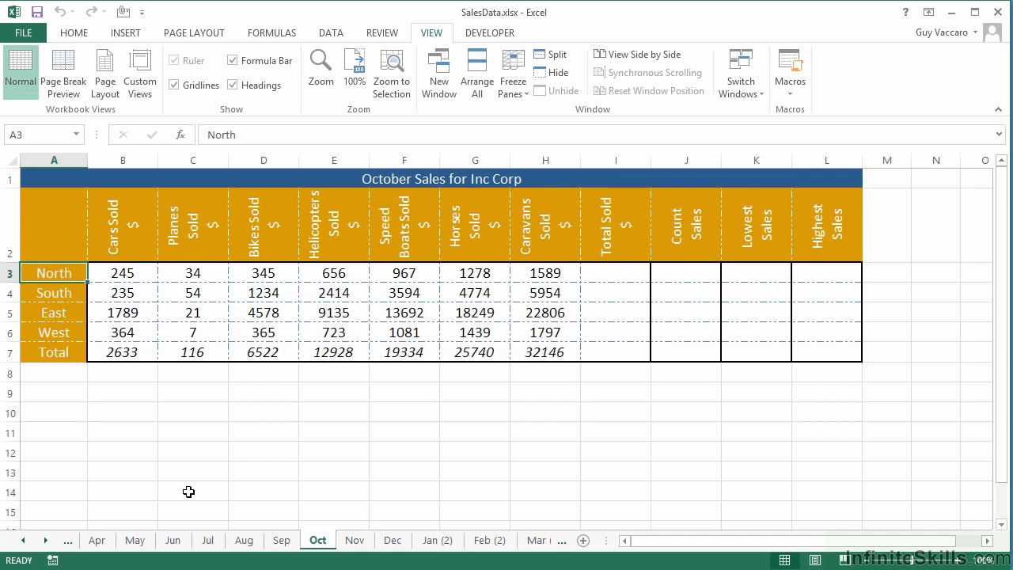
pyautogui.hotkey('ctrl', 'pageup')
pyautogui.hotkey('ctrl', 'pageup')
pyautogui.hotkey('ctrl', 'pageup')
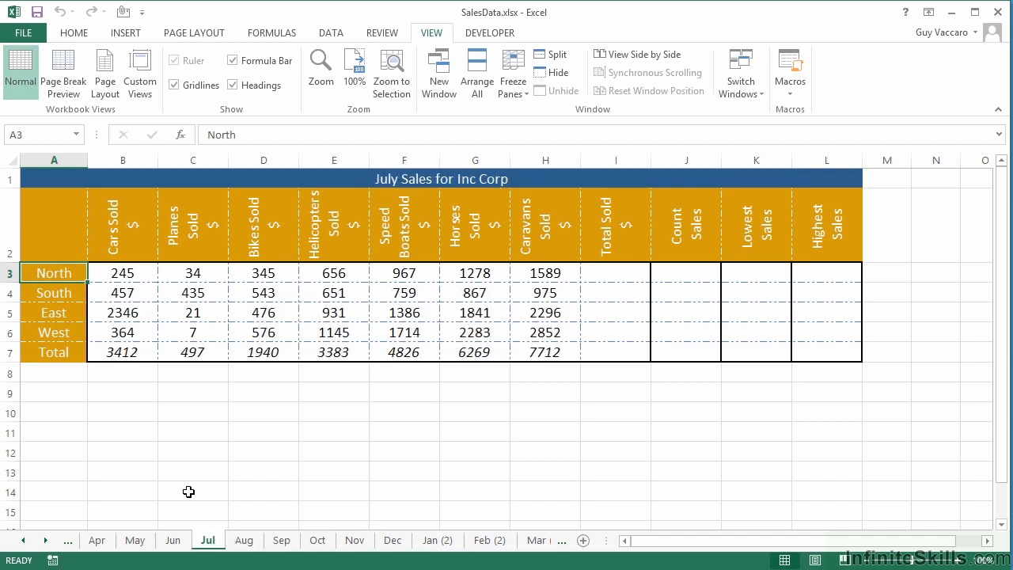
# - Move forward one sheet at a time from Jul to the last sheet, Jun (2)
pyautogui.hotkey('ctrl', 'pagedown')
pyautogui.hotkey('ctrl', 'pagedown')
pyautogui.hotkey('ctrl', 'pagedown')
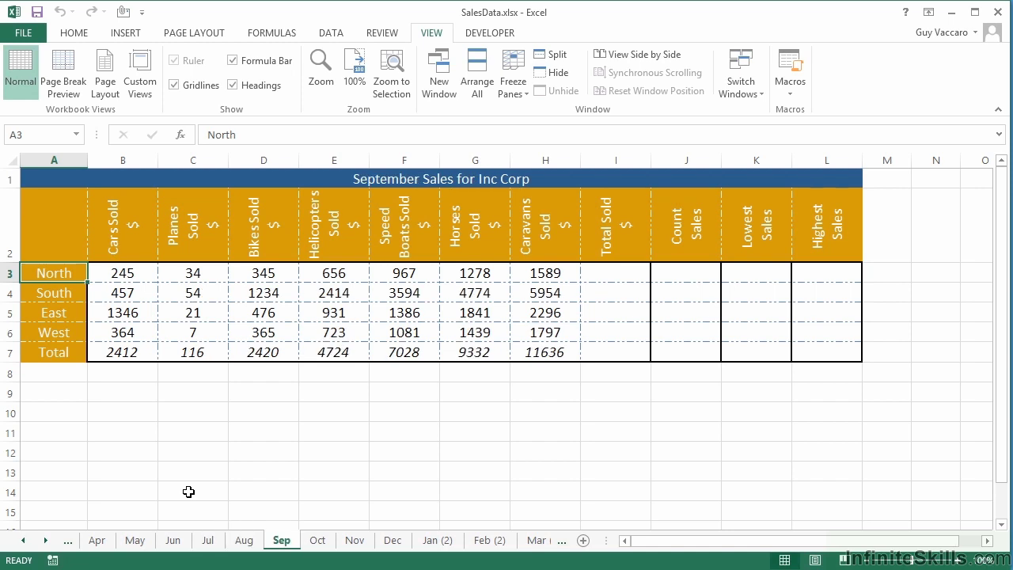
pyautogui.hotkey('ctrl', 'pagedown')
pyautogui.hotkey('ctrl', 'pagedown')
pyautogui.hotkey('ctrl', 'pagedown')
pyautogui.hotkey('ctrl', 'pagedown')
pyautogui.hotkey('ctrl', 'pagedown')
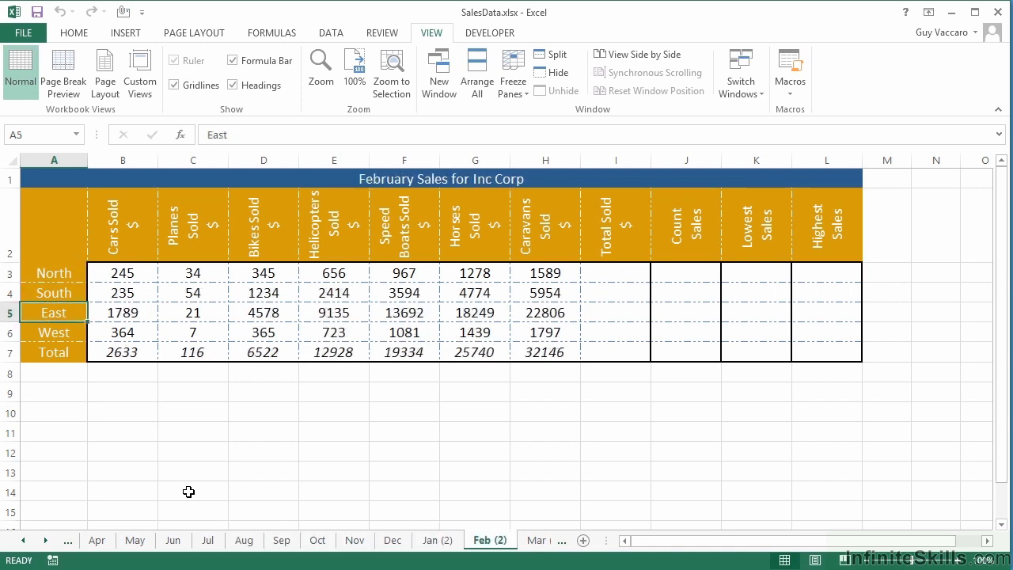
pyautogui.hotkey('ctrl', 'pagedown')
pyautogui.hotkey('ctrl', 'pagedown')
pyautogui.hotkey('ctrl', 'pagedown')
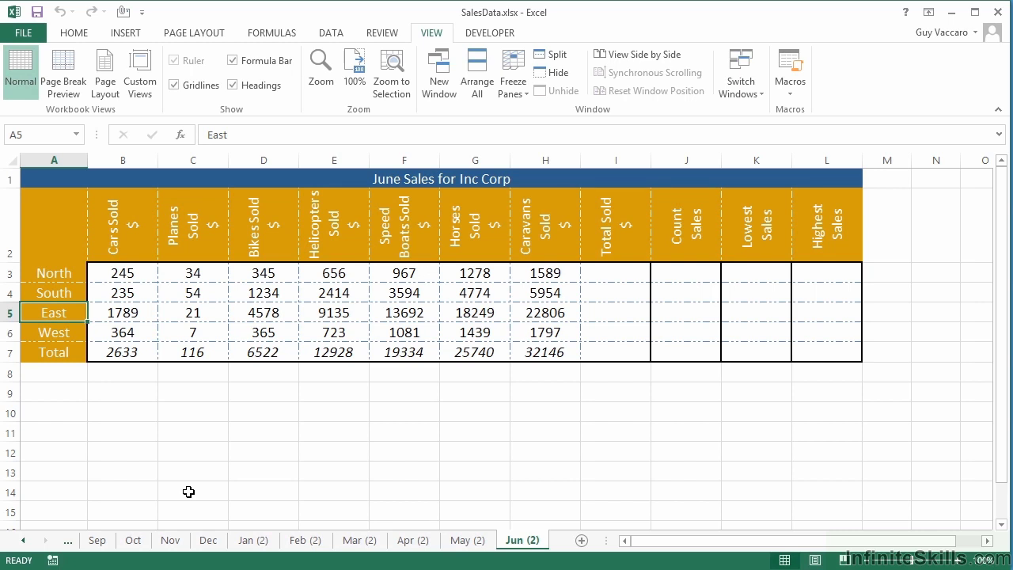
# - Move backward one sheet at a time from Jun (2) to the first sheet, Jan
pyautogui.hotkey('ctrl', 'pageup')
pyautogui.hotkey('ctrl', 'pageup')
pyautogui.hotkey('ctrl', 'pageup')
pyautogui.hotkey('ctrl', 'pageup')
pyautogui.hotkey('ctrl', 'pageup')
pyautogui.hotkey('ctrl', 'pageup')
pyautogui.hotkey('ctrl', 'pageup')
pyautogui.hotkey('ctrl', 'pageup')
pyautogui.hotkey('ctrl', 'pageup')
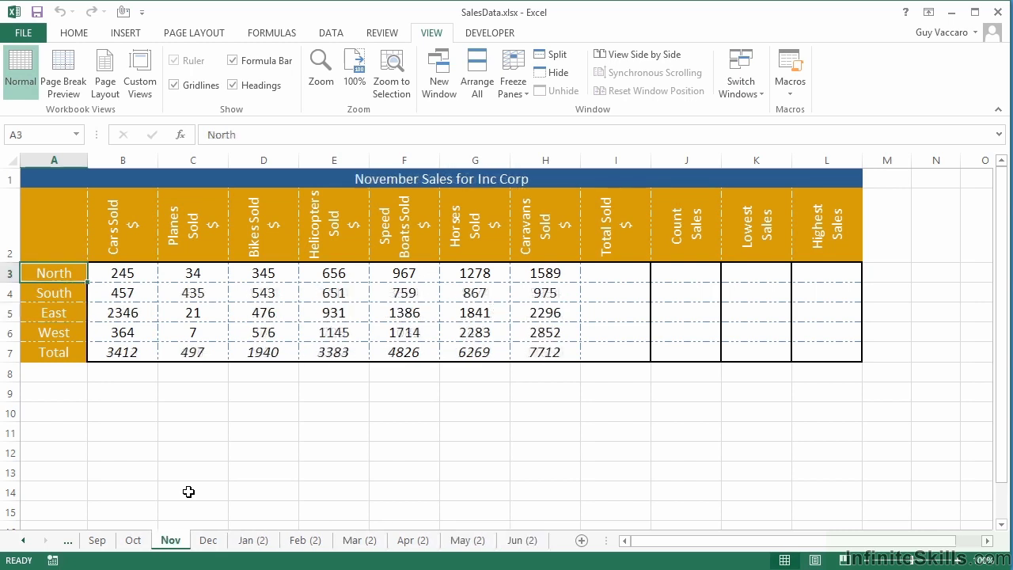
pyautogui.hotkey('ctrl', 'pageup')
pyautogui.hotkey('ctrl', 'pageup')
pyautogui.hotkey('ctrl', 'pageup')
pyautogui.hotkey('ctrl', 'pageup')
pyautogui.hotkey('ctrl', 'pageup')
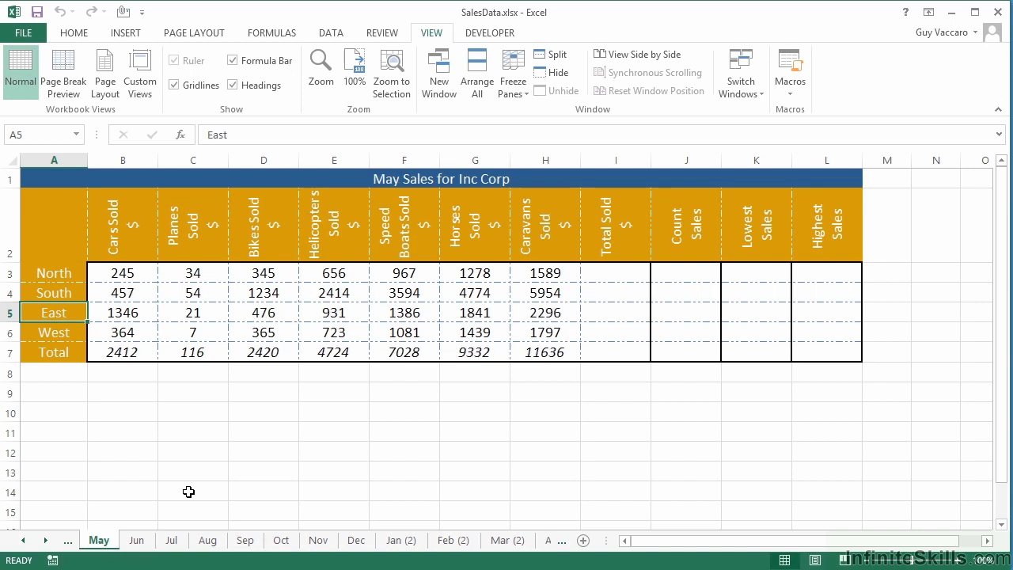
pyautogui.hotkey('ctrl', 'pageup')
pyautogui.hotkey('ctrl', 'pageup')
pyautogui.hotkey('ctrl', 'pageup')
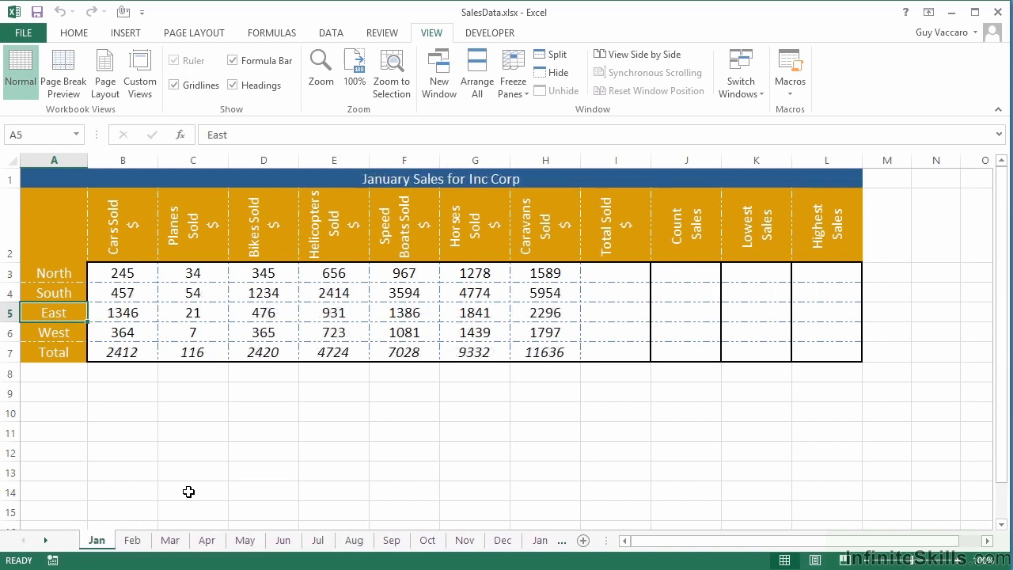